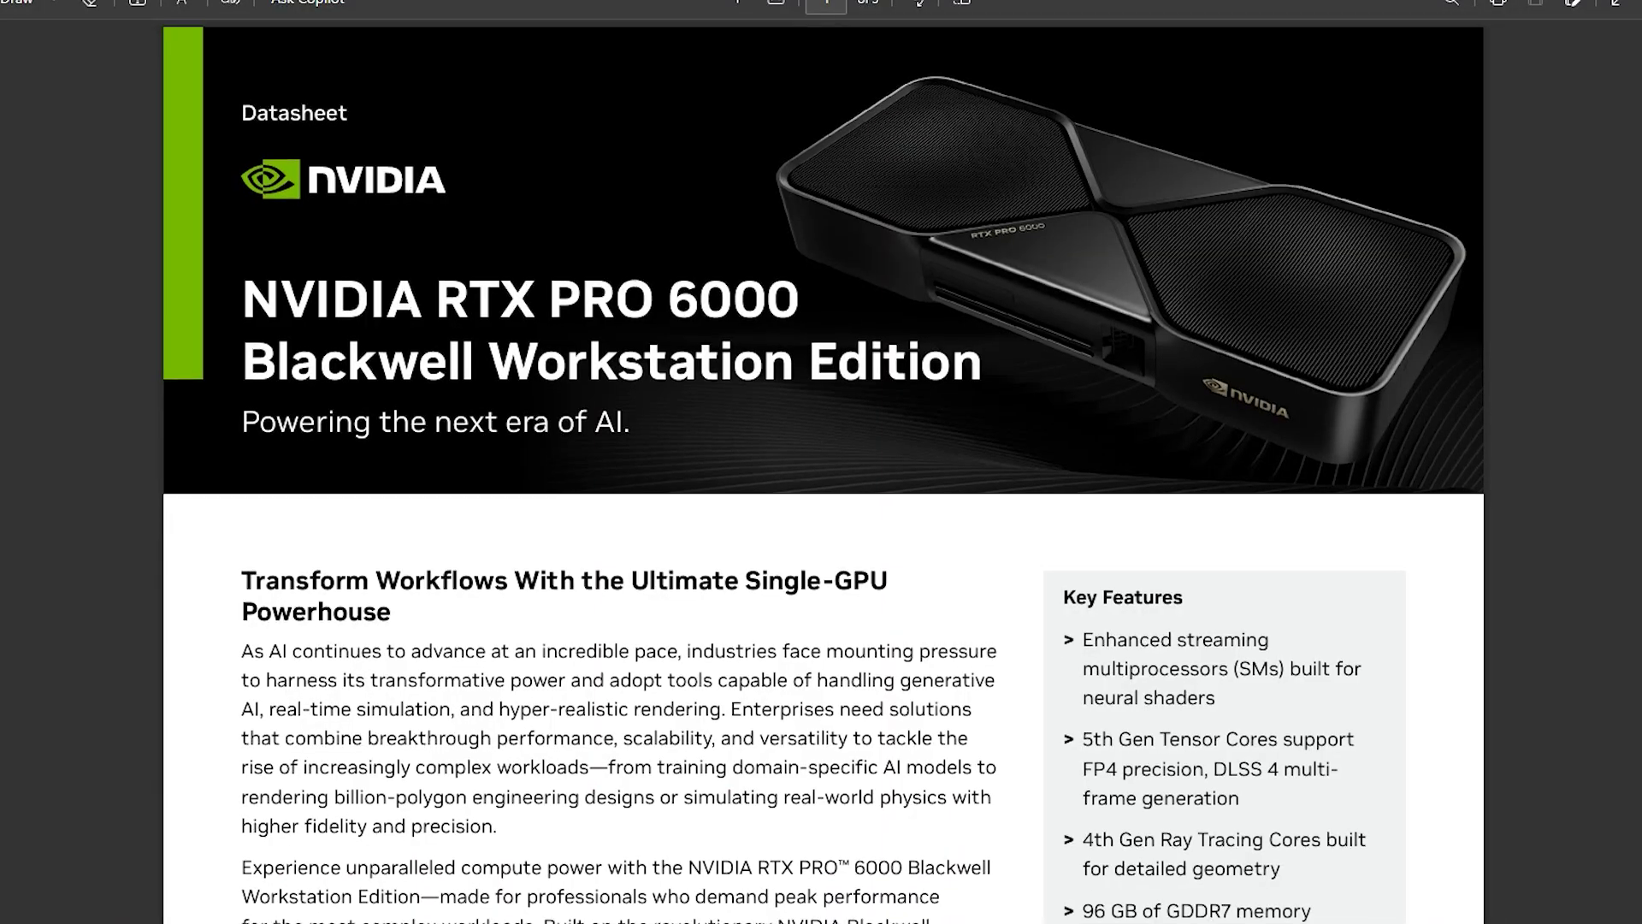
{"action": "scroll", "coordinate": [822, 513], "scroll_direction": "down", "scroll_amount": 3}
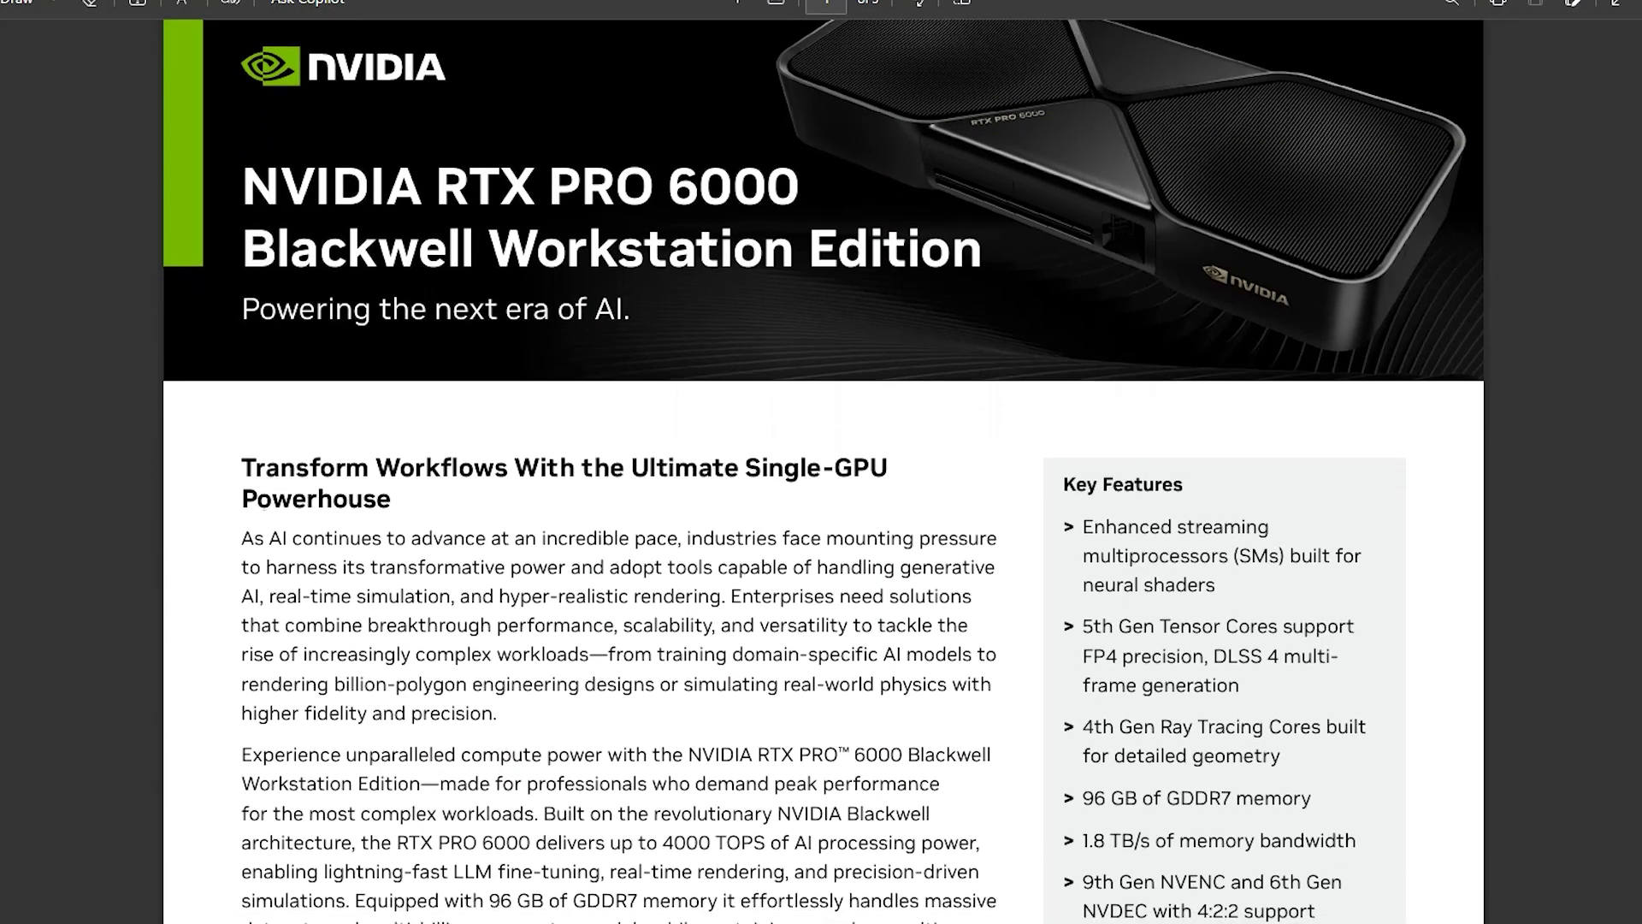
{"action": "scroll", "coordinate": [821, 514], "scroll_direction": "down", "scroll_amount": 3}
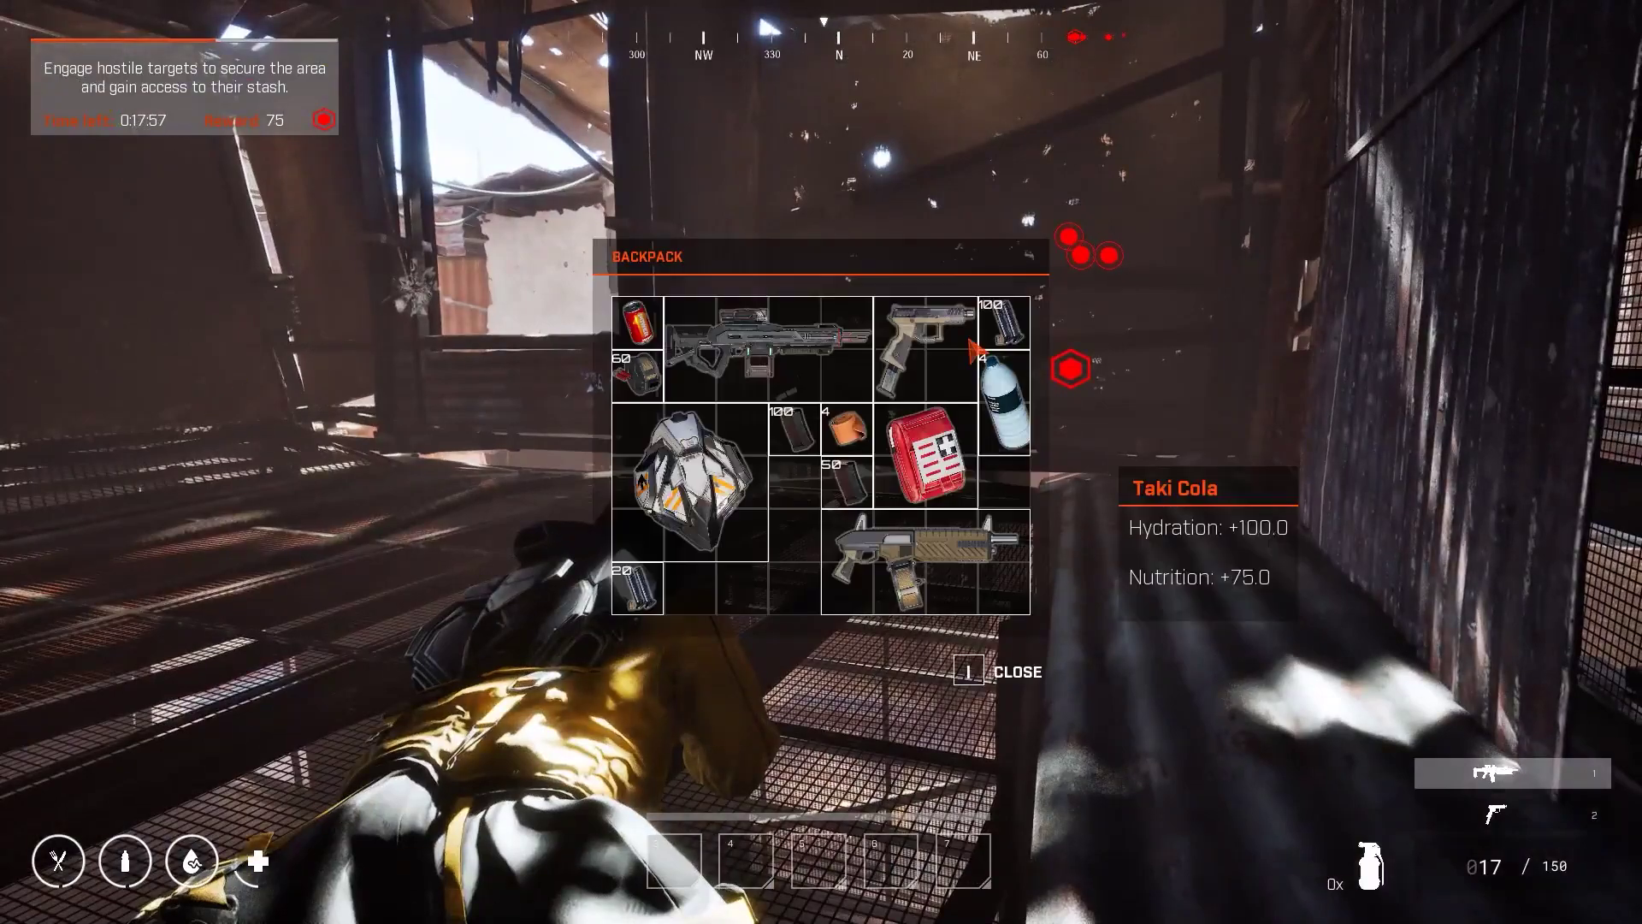
Close the backpack inventory in the game footage with I to resume play
{"action": "key", "text": "i"}
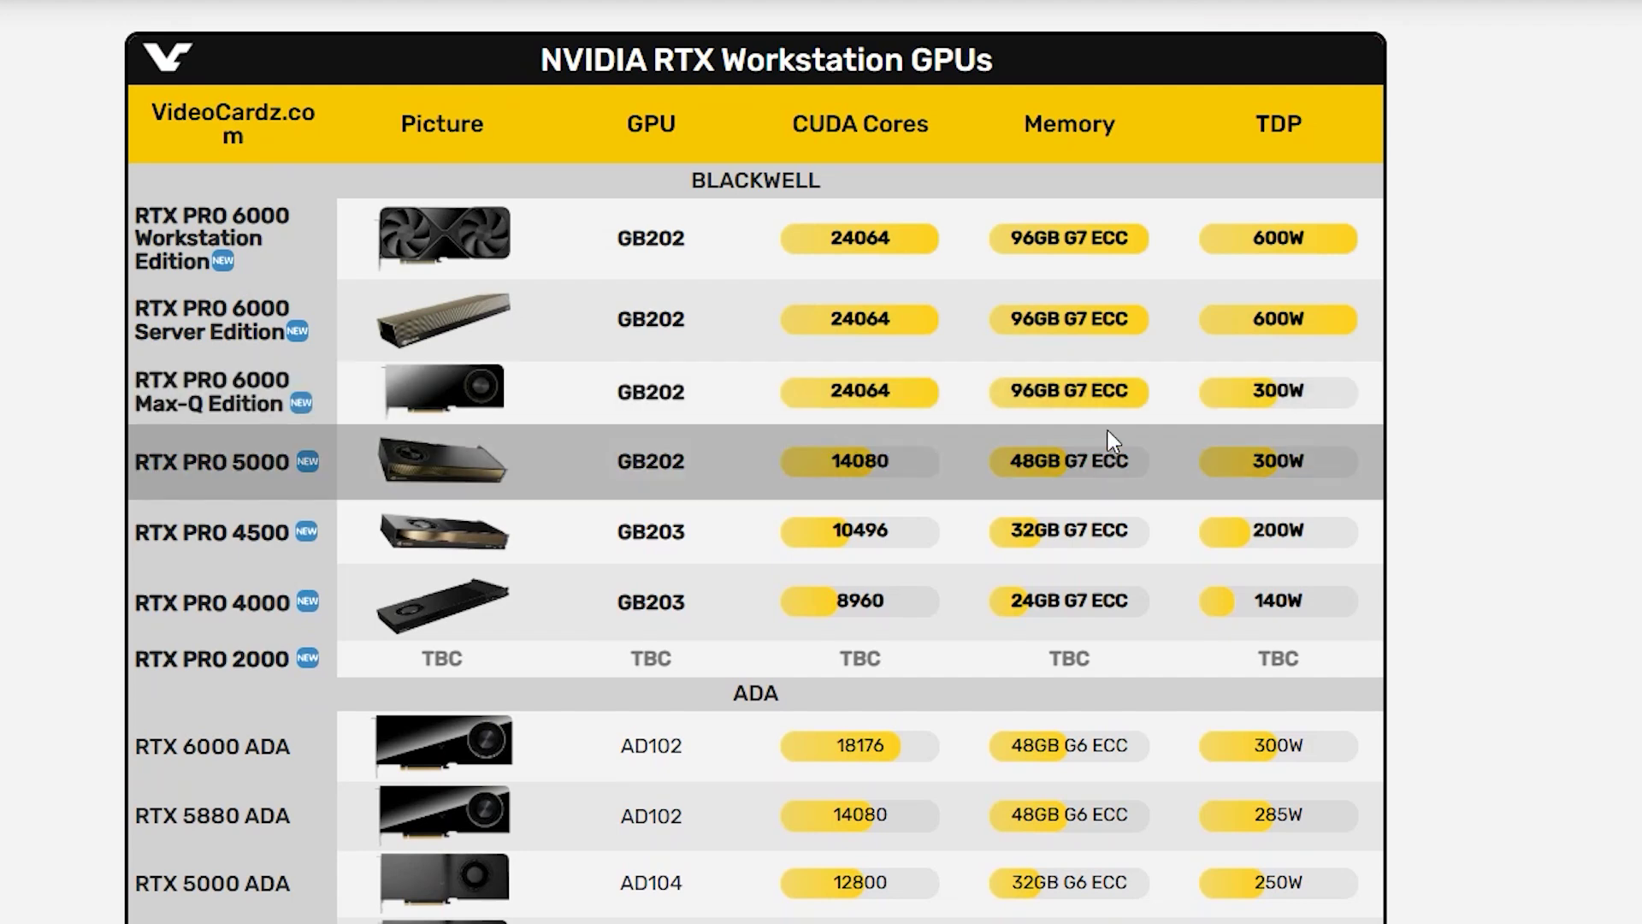
{"action": "scroll", "coordinate": [744, 919], "scroll_direction": "down", "scroll_amount": 3}
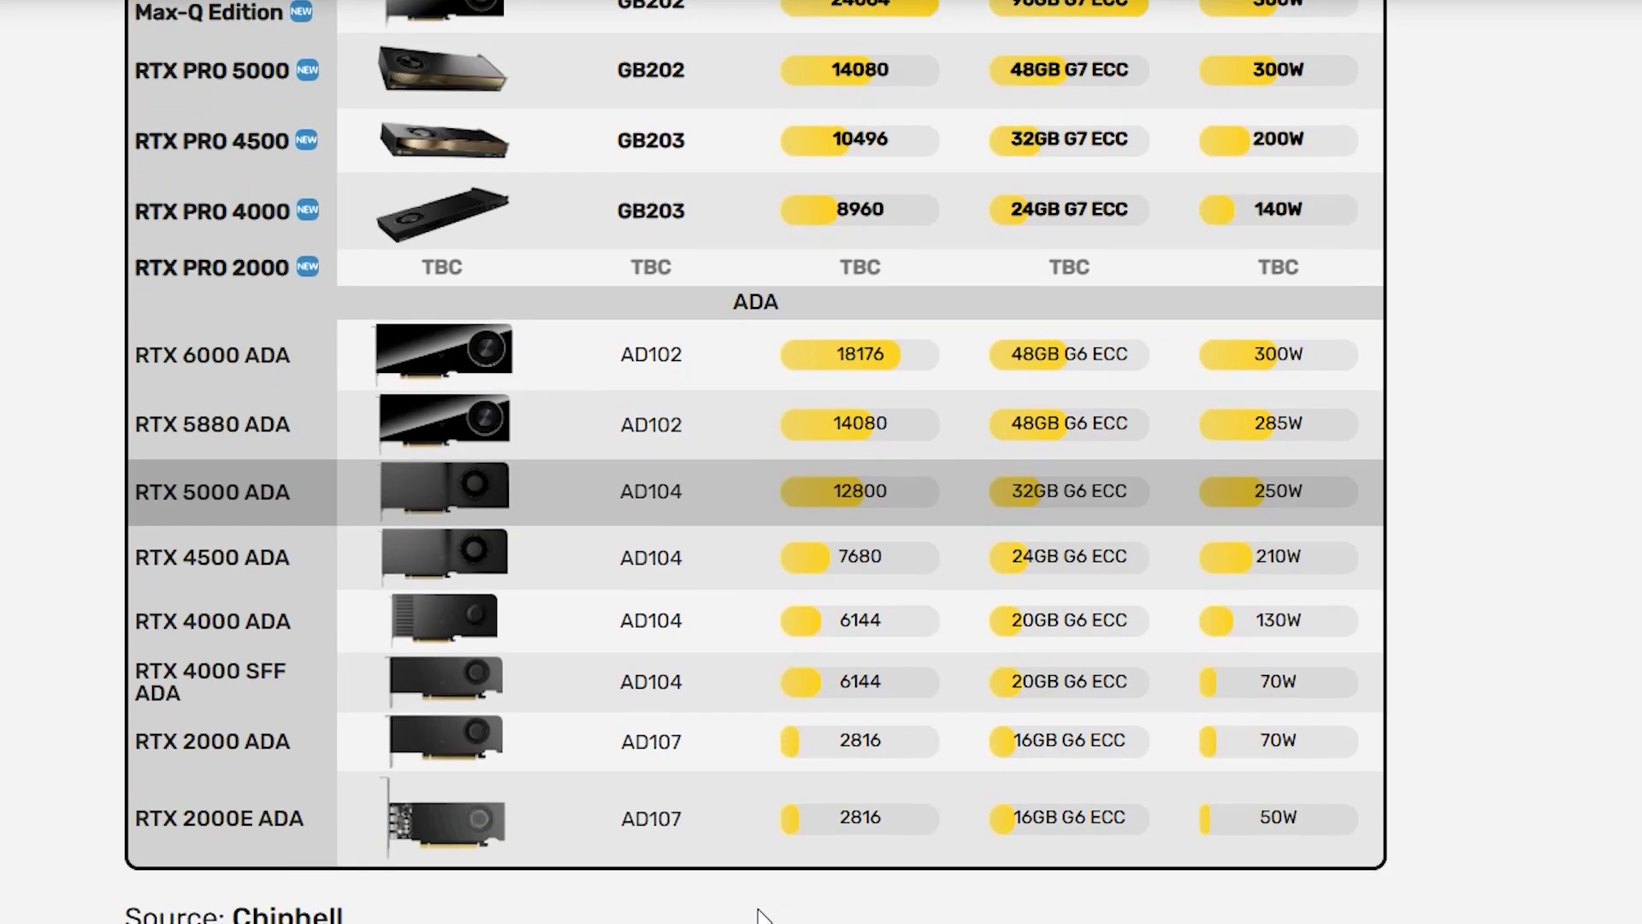
{"action": "scroll", "coordinate": [1042, 804], "scroll_direction": "down", "scroll_amount": 3}
{"action": "scroll", "coordinate": [1042, 805], "scroll_direction": "down", "scroll_amount": 1}
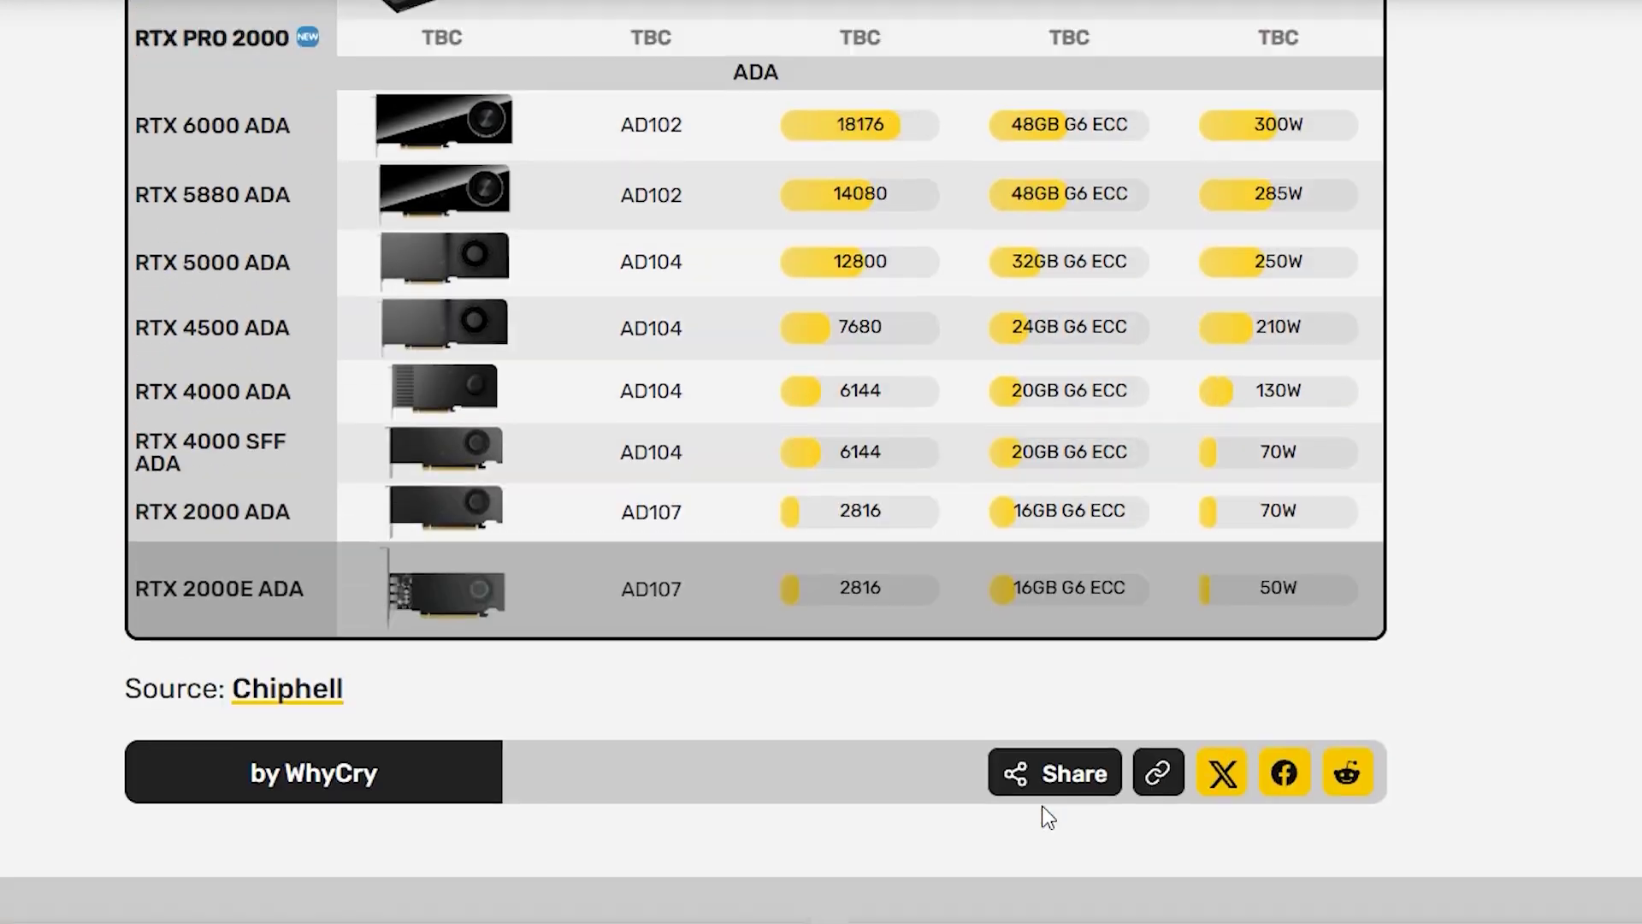
{"action": "scroll", "coordinate": [1042, 805], "scroll_direction": "up", "scroll_amount": 8}
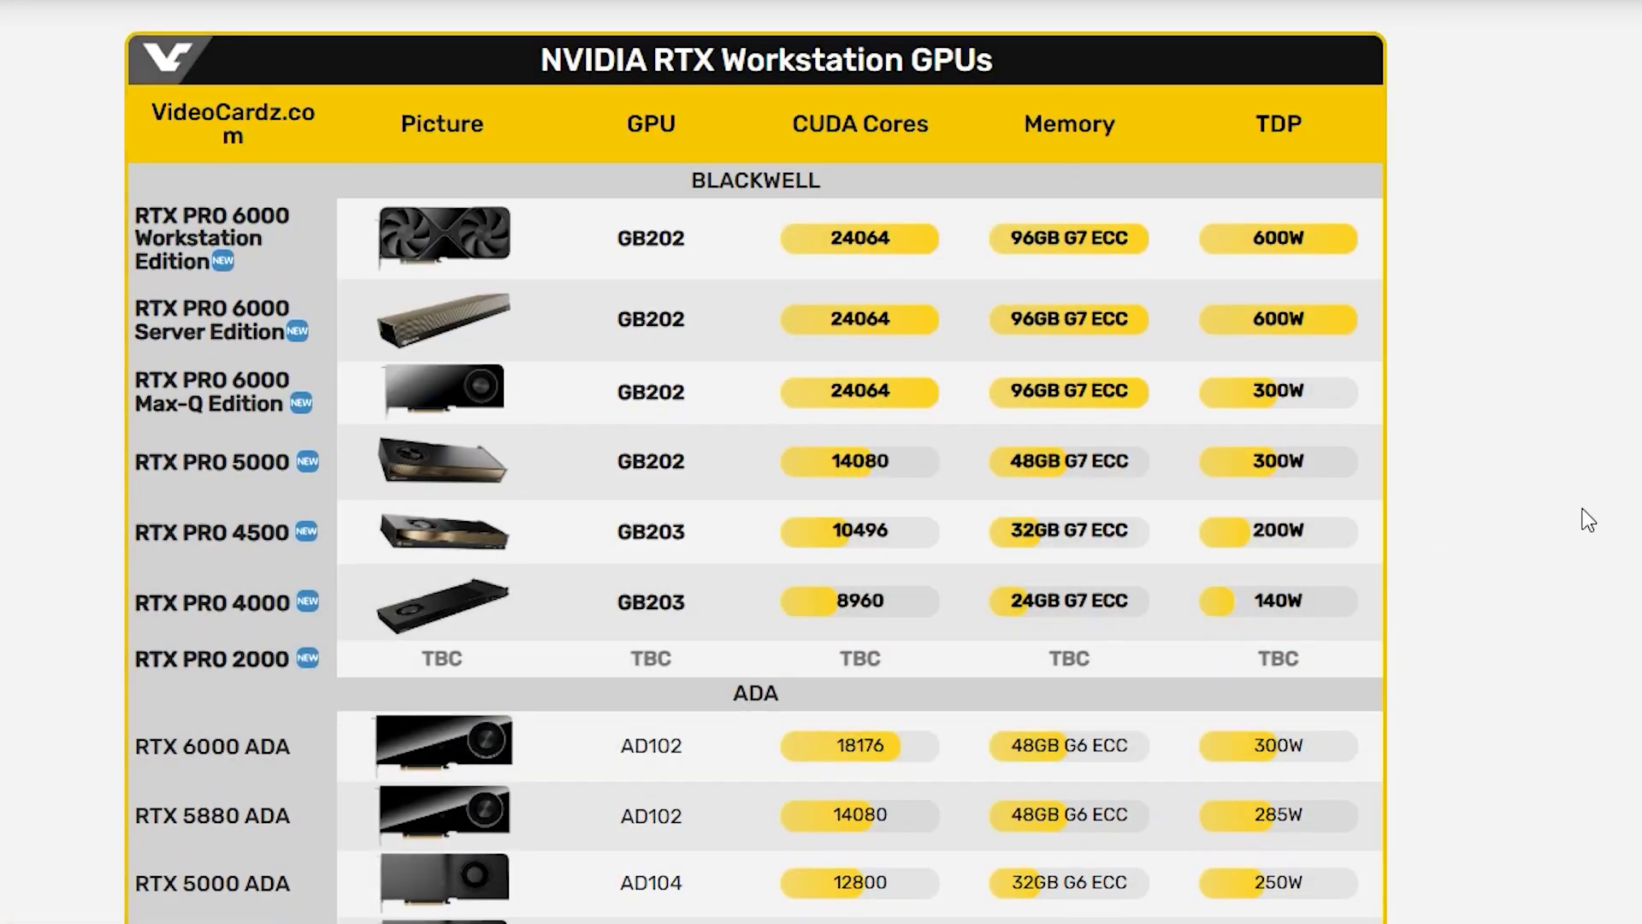